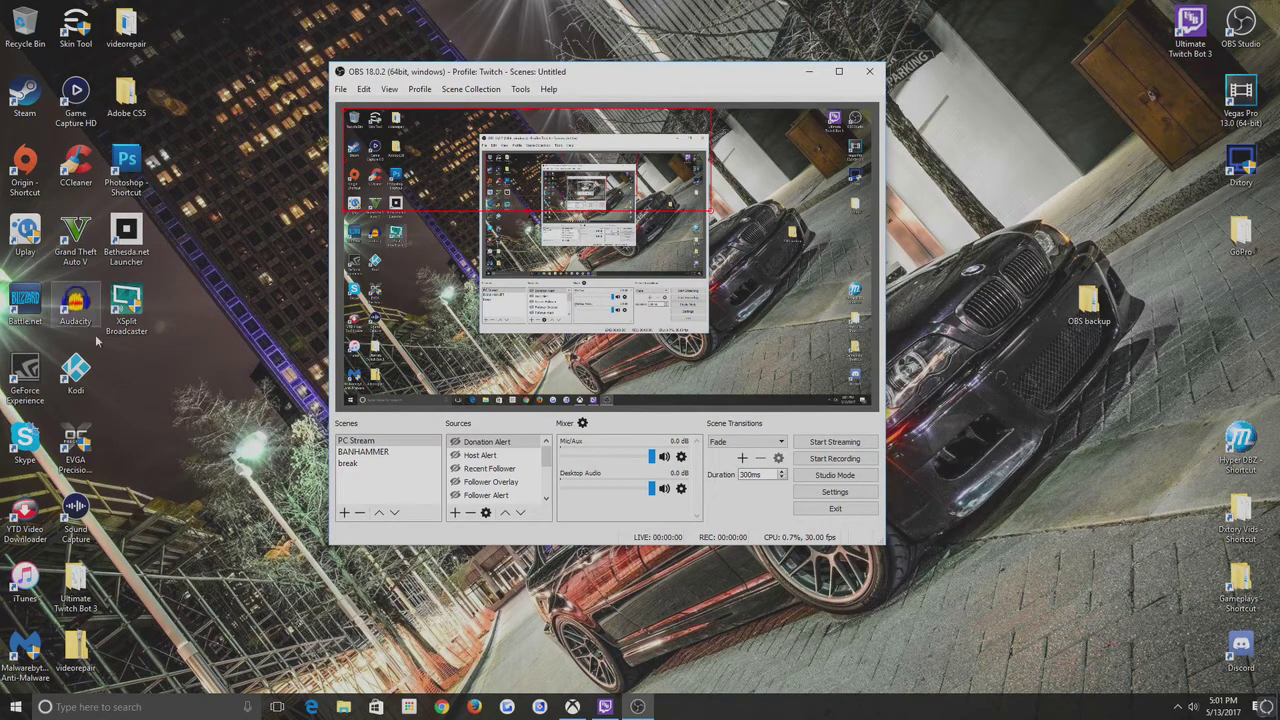
# Step: Launch OBS Studio from the desktop and reposition its window
pyautogui.doubleClick(124, 310)
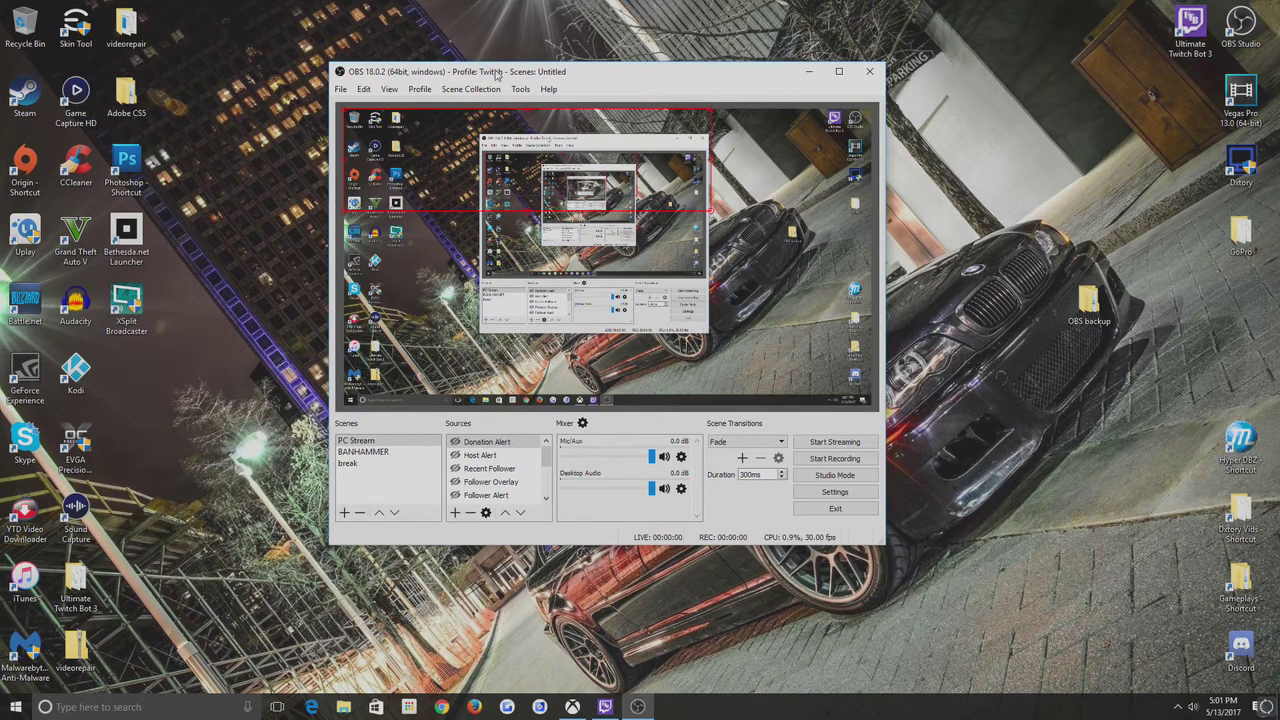
pyautogui.moveTo(497, 75)
pyautogui.mouseDown()
pyautogui.moveTo(505, 113)
pyautogui.moveTo(491, 118)
pyautogui.moveTo(498, 63)
pyautogui.mouseUp()
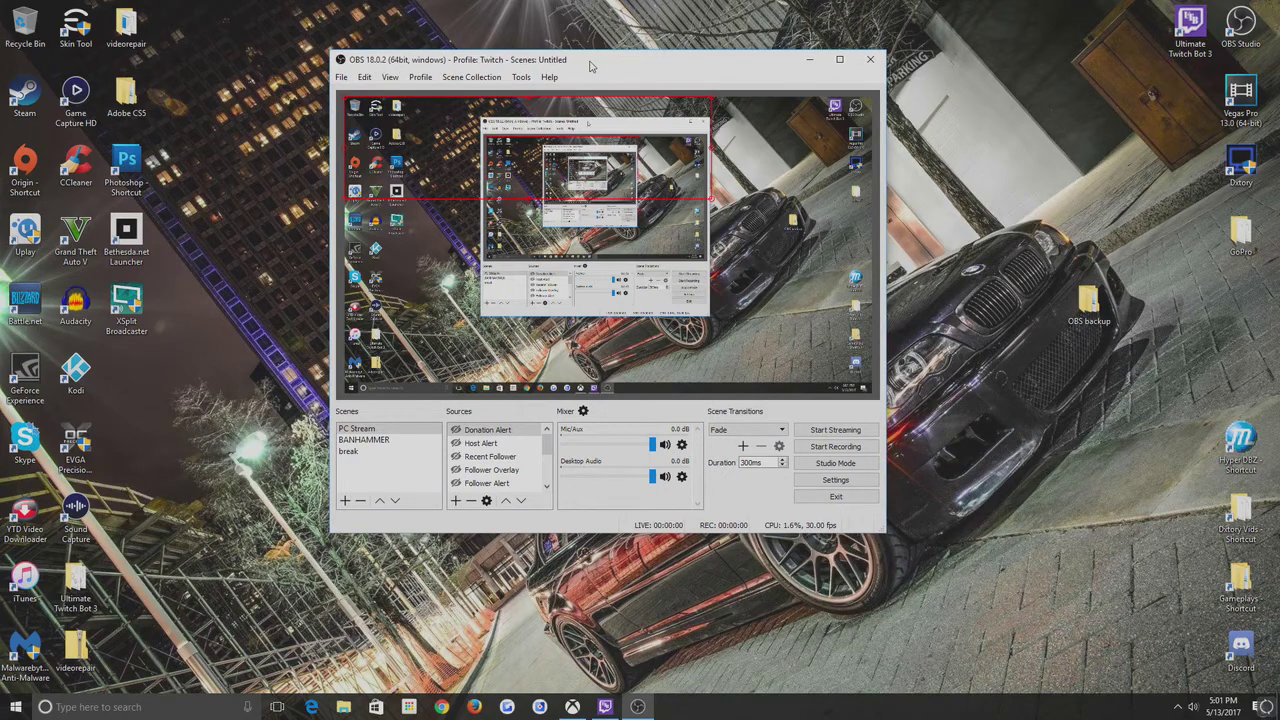
pyautogui.moveTo(590, 66); pyautogui.dragTo(593, 78)
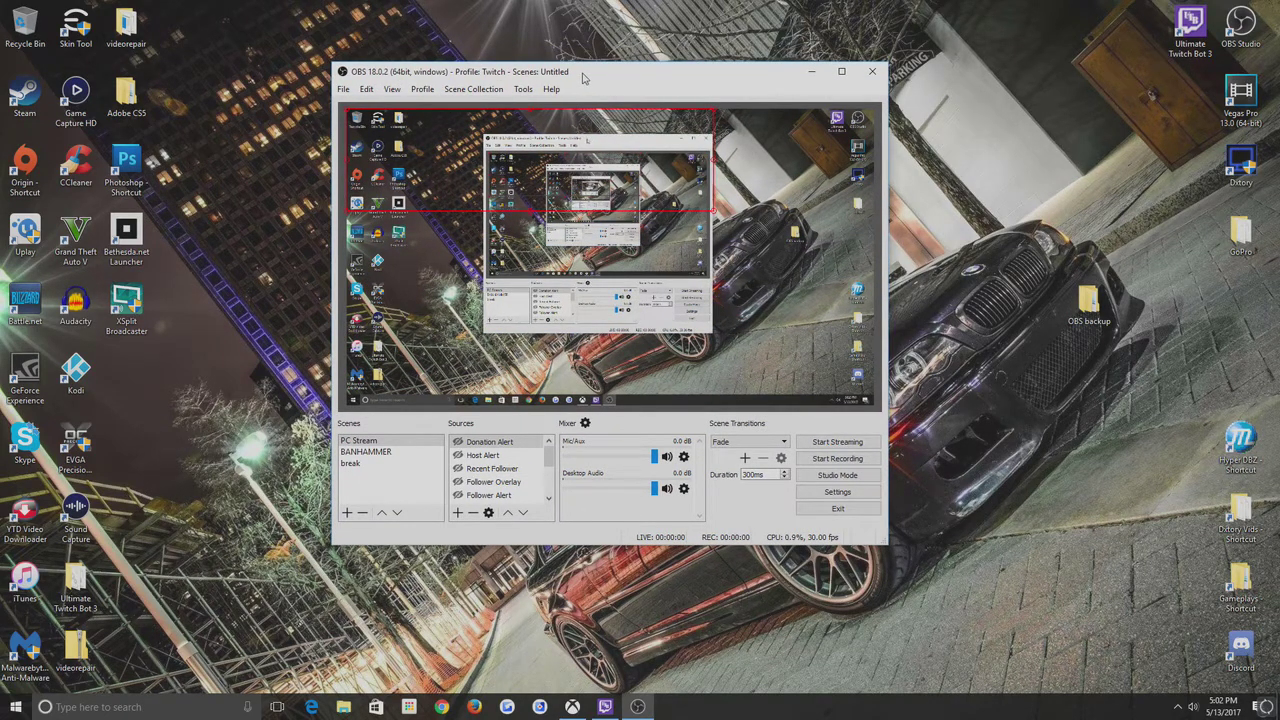
pyautogui.moveTo(591, 77); pyautogui.dragTo(601, 82)
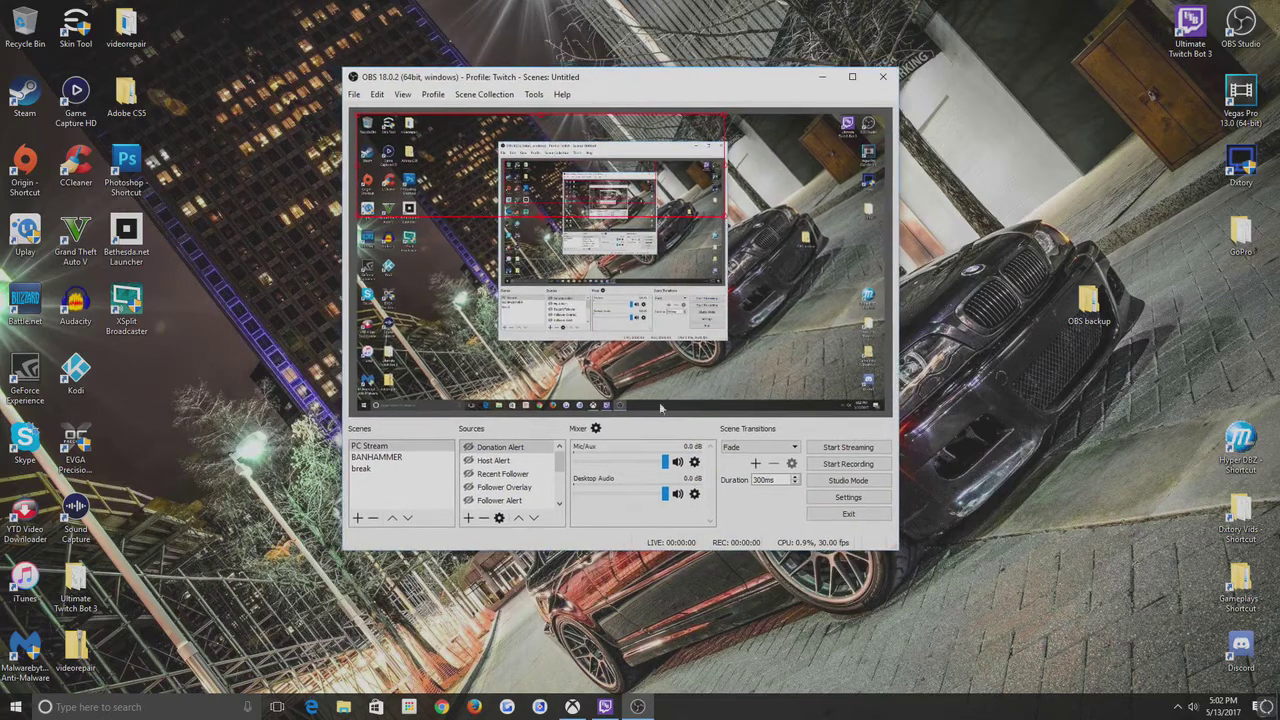
# Step: Enable 'Enable new networking code' in OBS Advanced settings and apply it
pyautogui.click(846, 499)
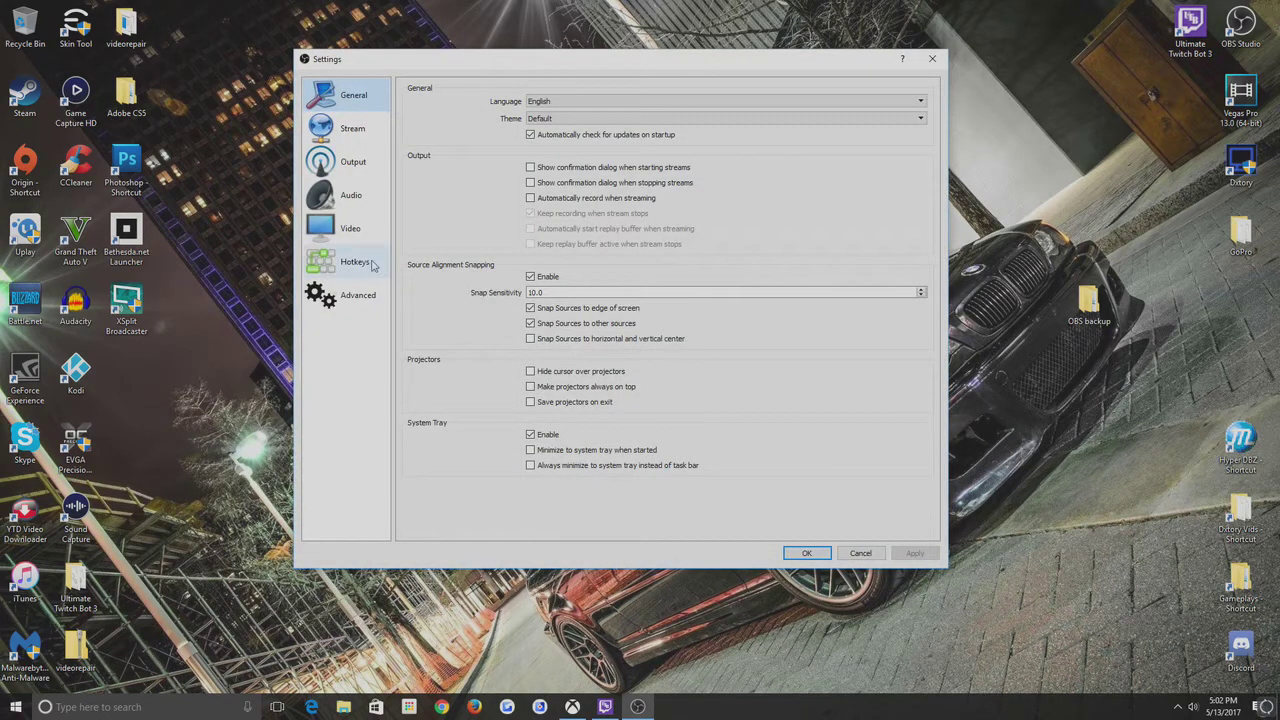
pyautogui.click(352, 296)
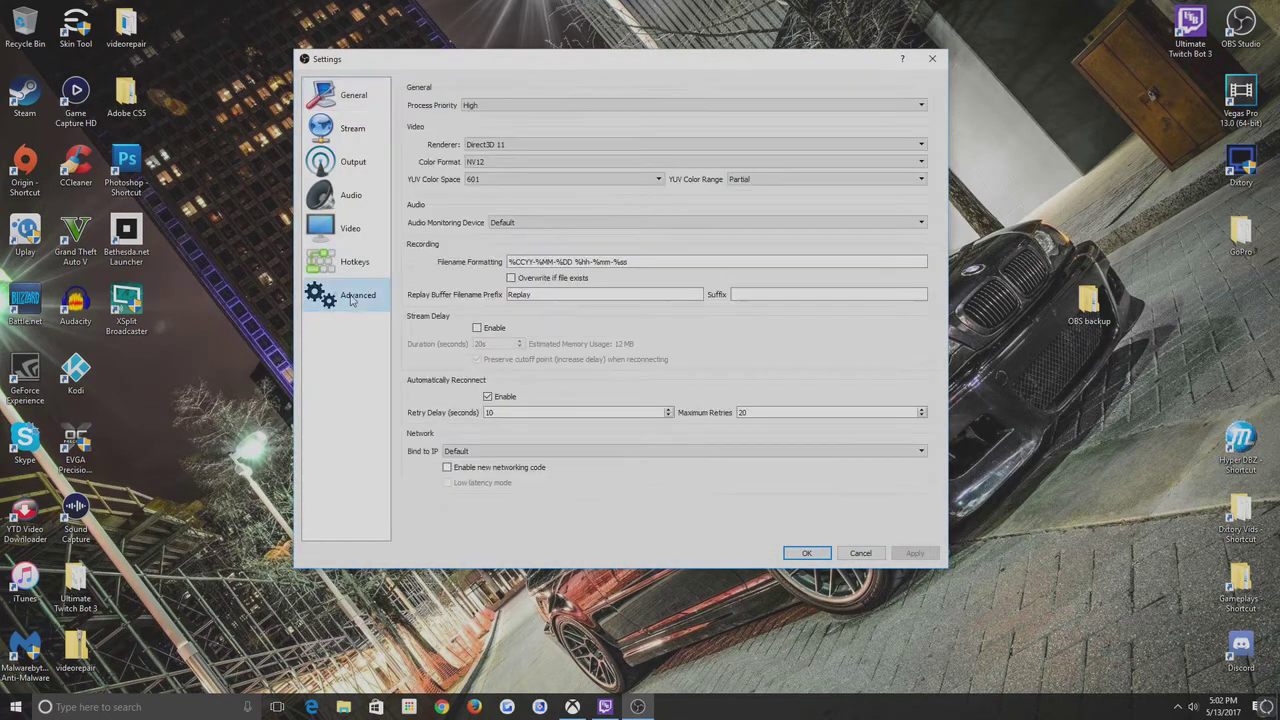
pyautogui.click(447, 467)
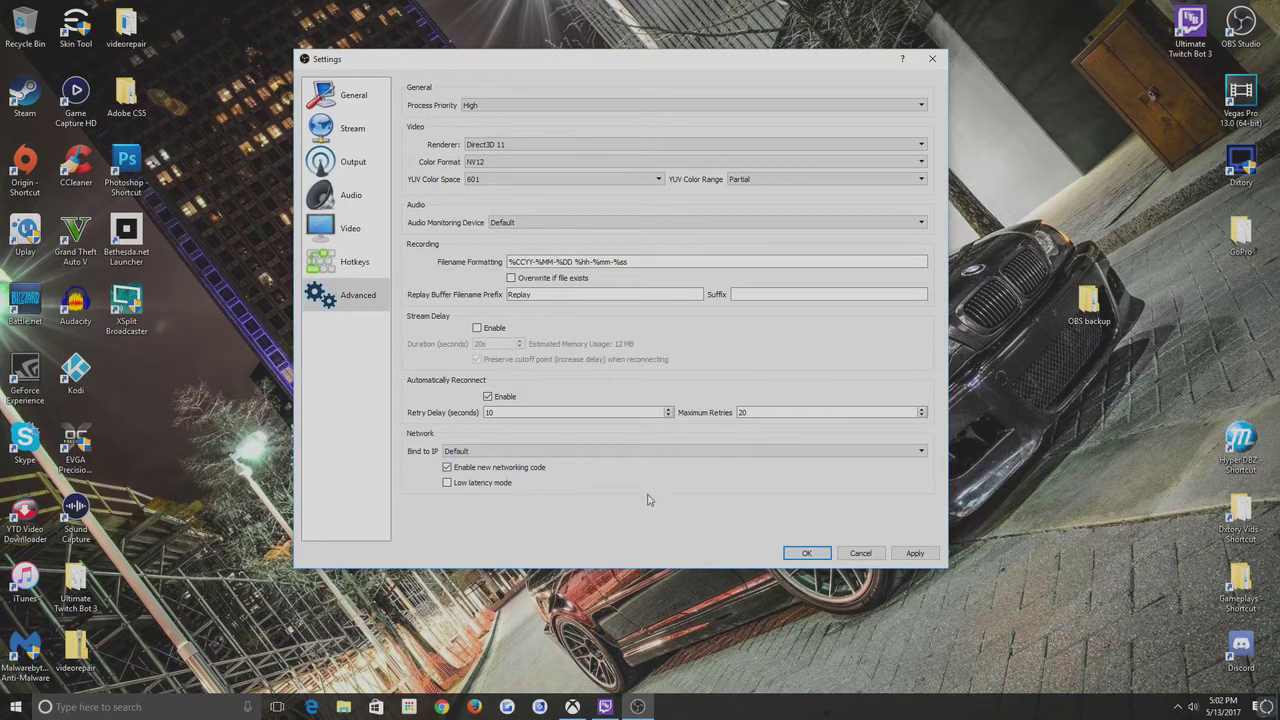
pyautogui.click(896, 556)
# Step: Confirm the OBS settings with OK and start streaming live to Twitch
pyautogui.click(805, 554)
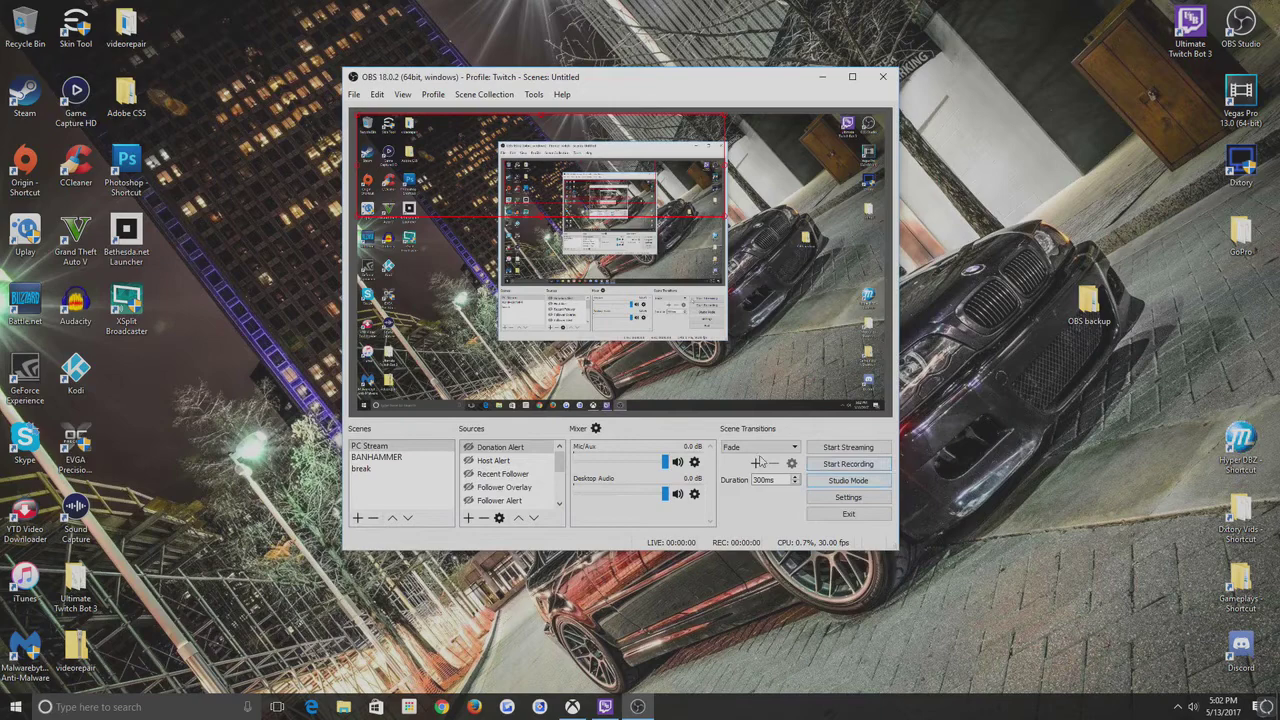
pyautogui.click(833, 451)
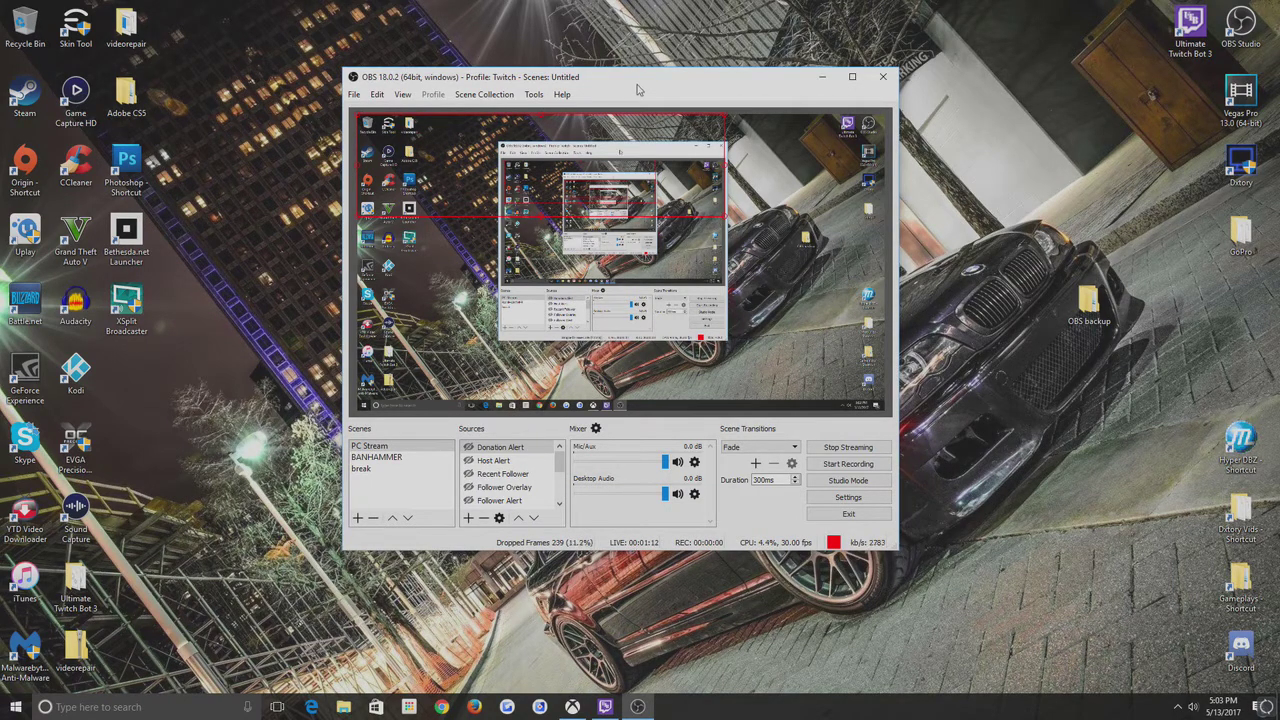
# Step: Stop the OBS live stream and close OBS Studio
pyautogui.moveTo(637, 86)
pyautogui.mouseDown()
pyautogui.moveTo(634, 98)
pyautogui.moveTo(617, 91)
pyautogui.mouseUp()
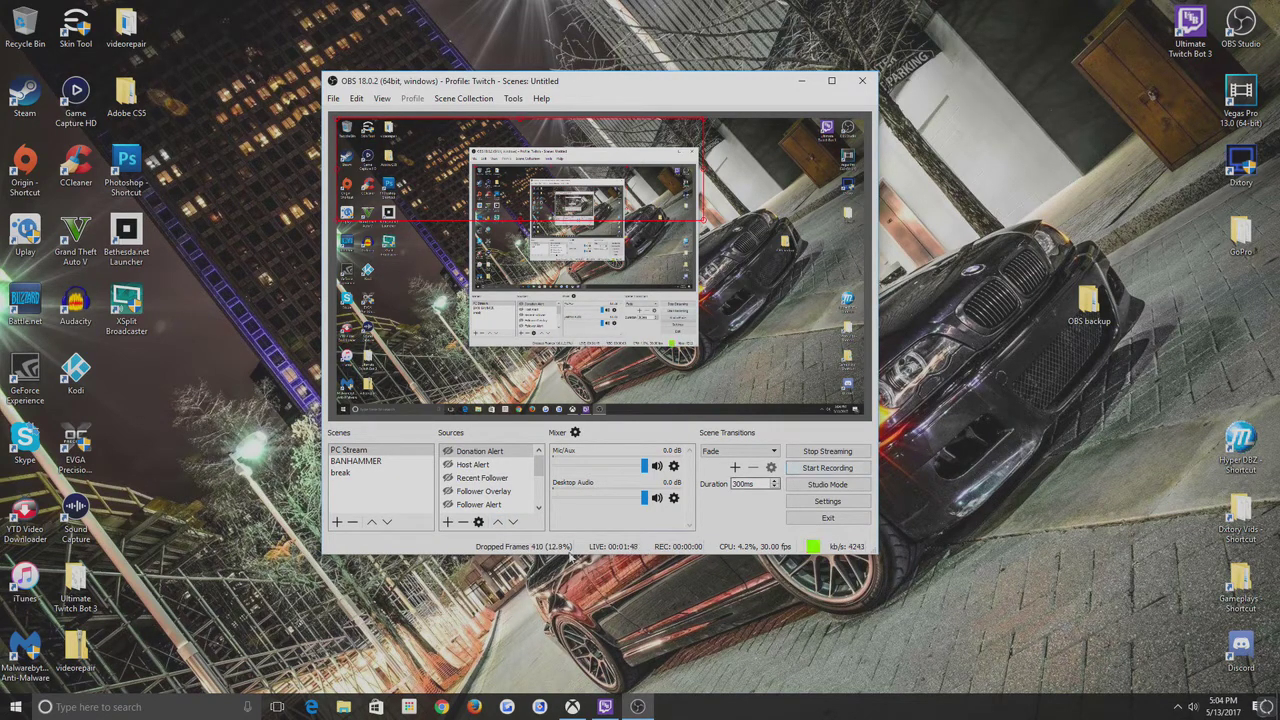
pyautogui.click(822, 455)
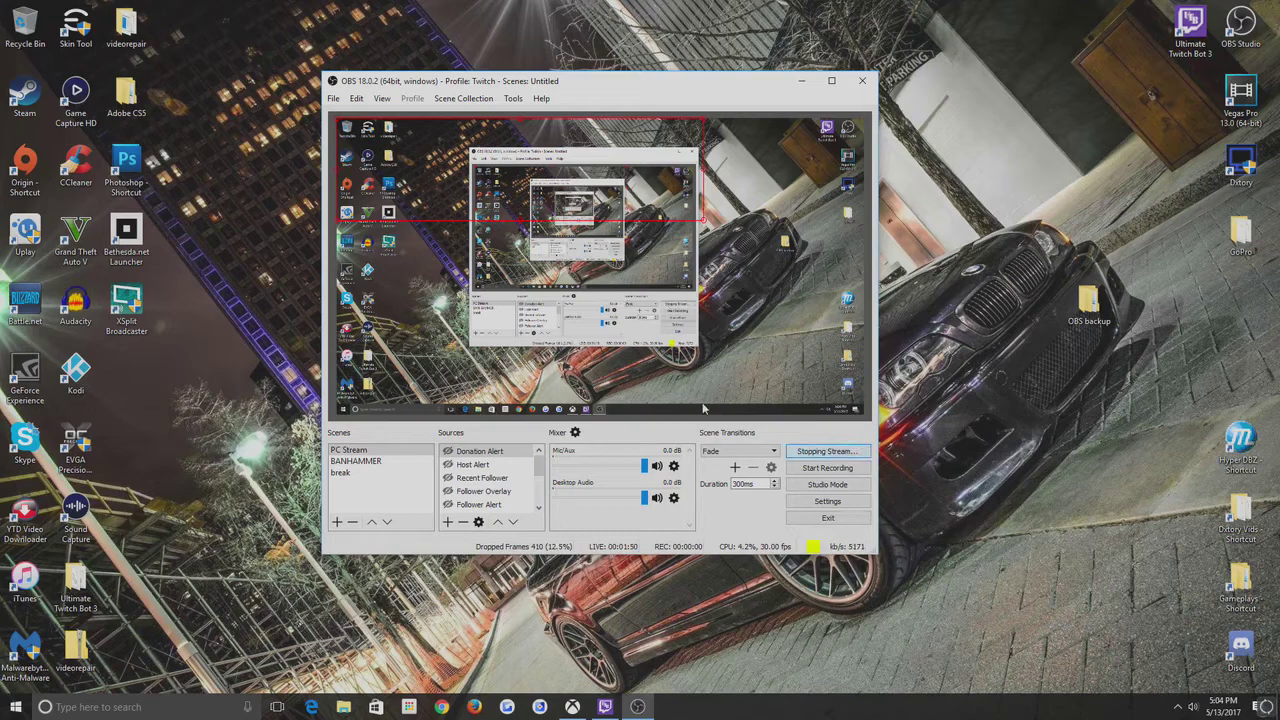
pyautogui.click(861, 86)
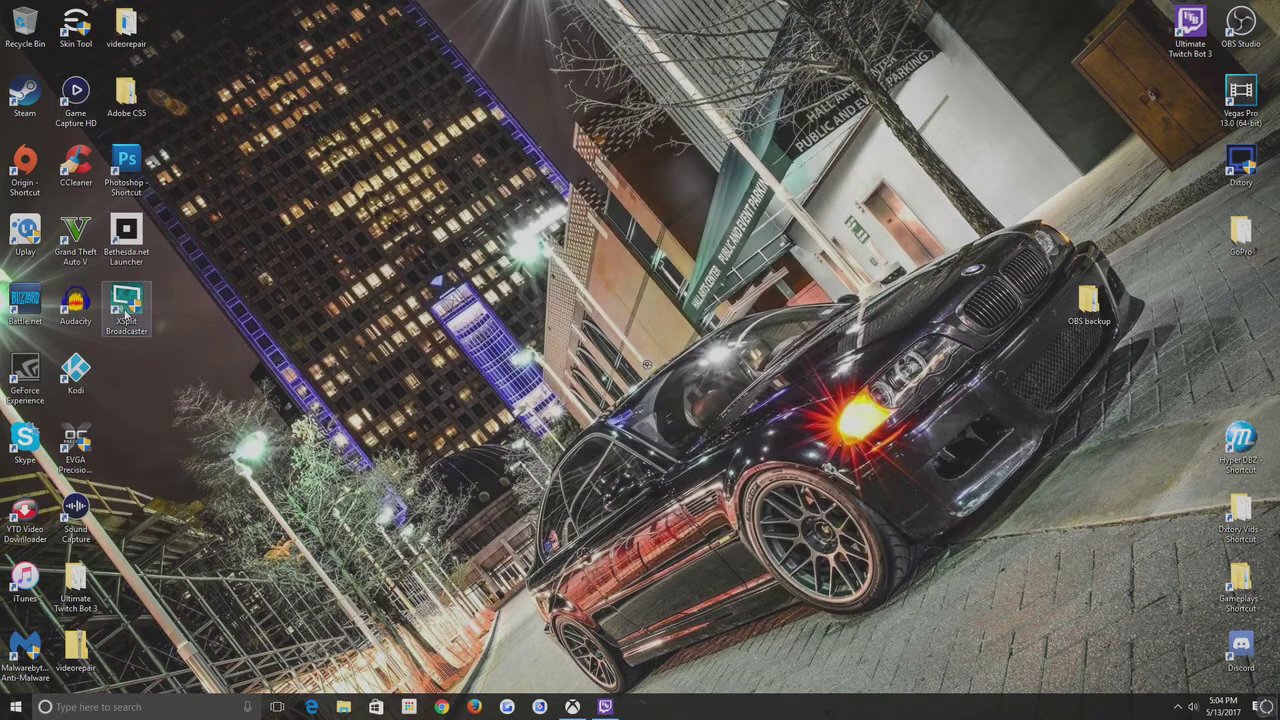
# Step: Launch XSplit Broadcaster, approve the administrator prompt, and dismiss the Nvidia Share warning
pyautogui.doubleClick(124, 316)
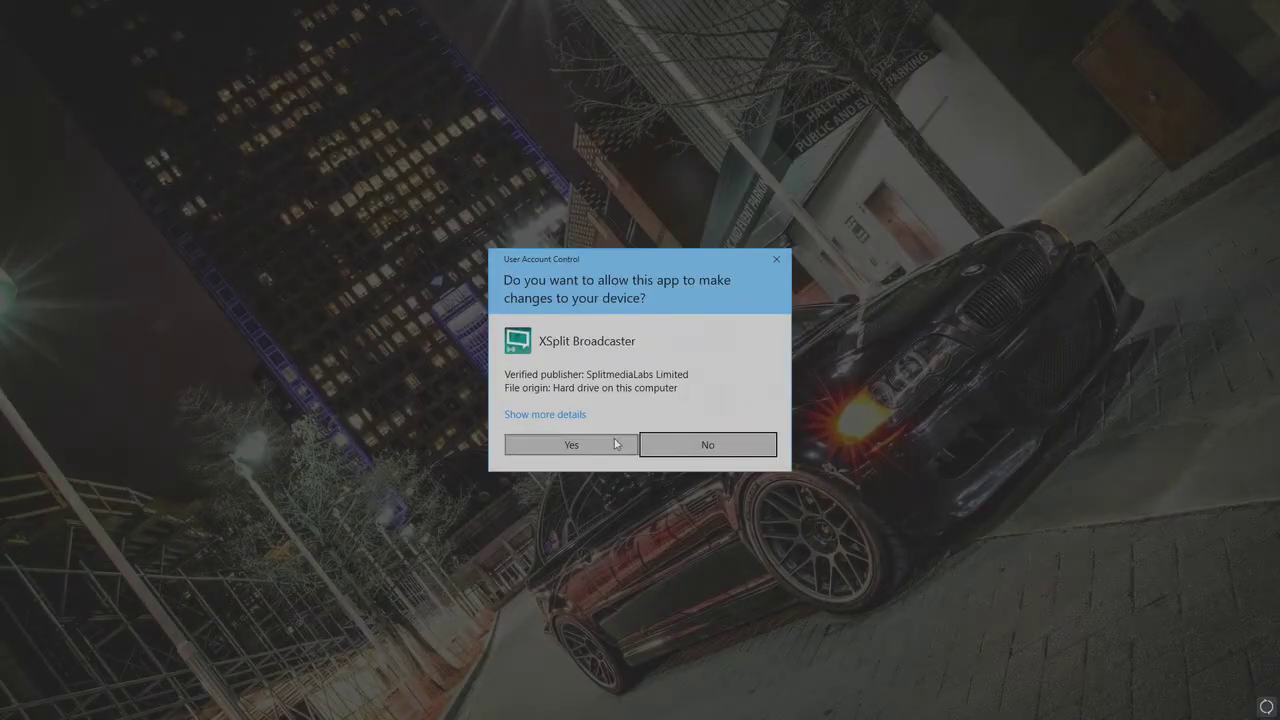
pyautogui.click(734, 448)
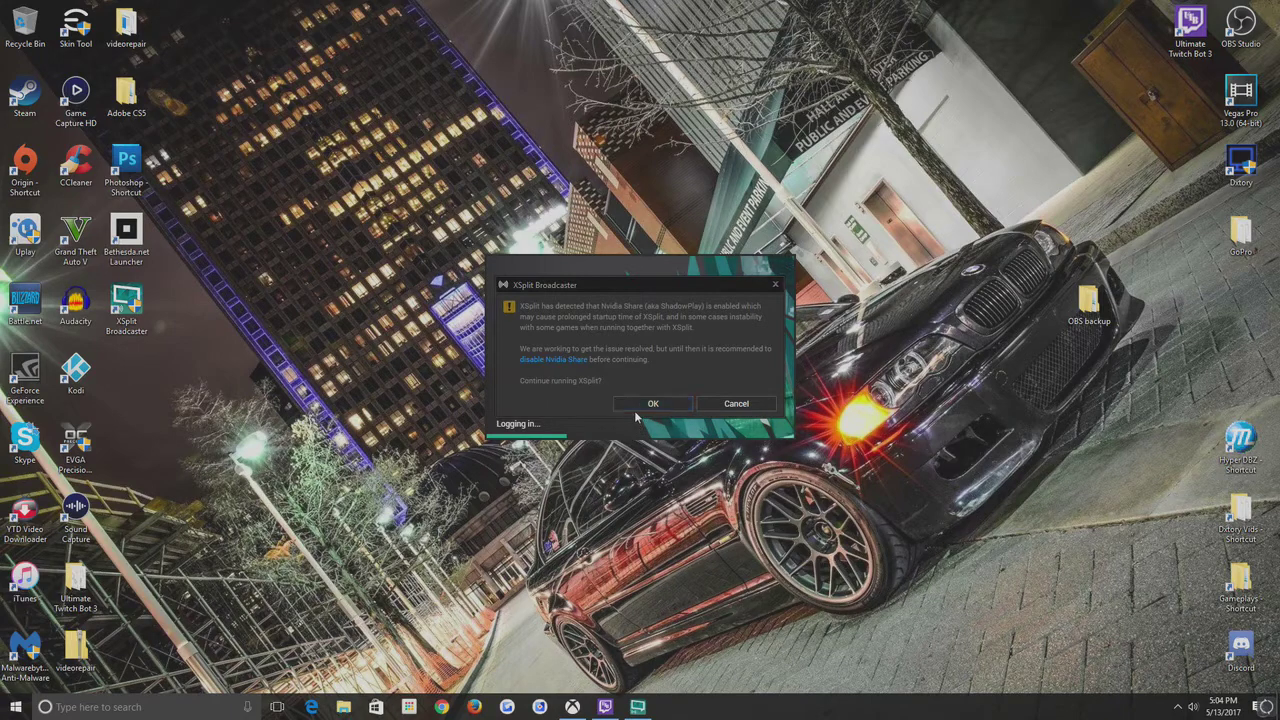
pyautogui.click(650, 405)
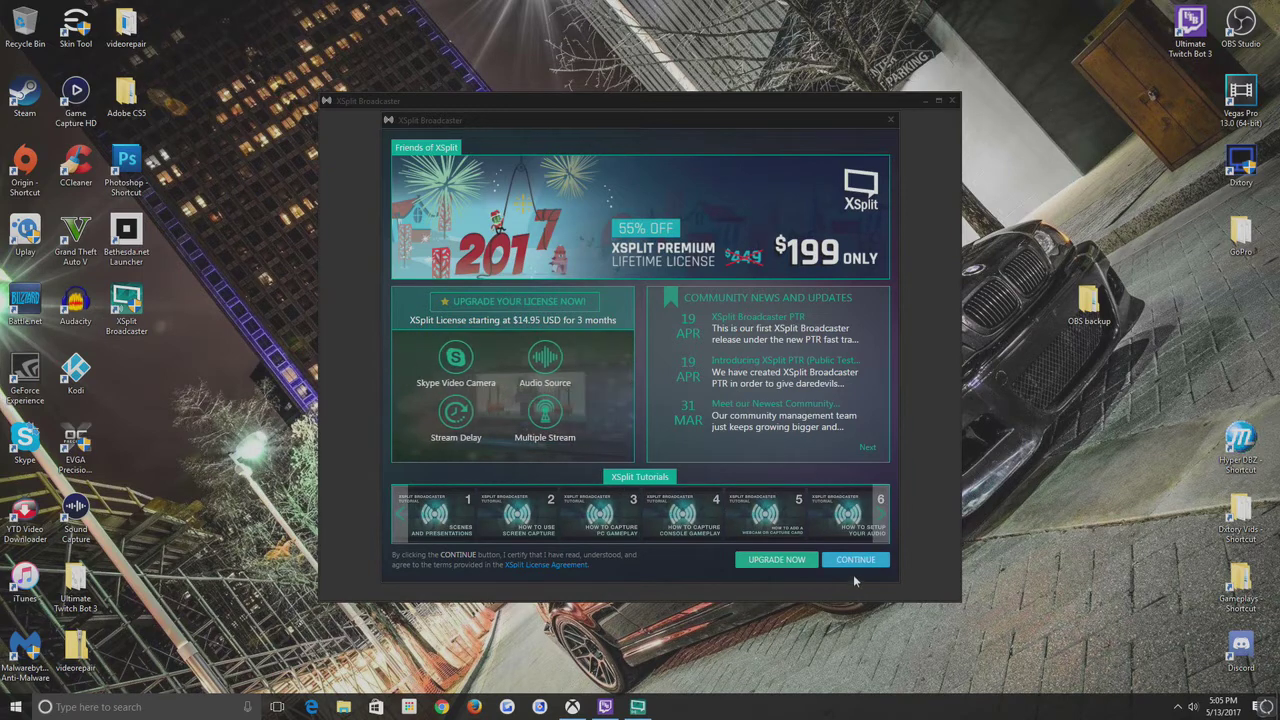
# Step: Continue past the welcome screen and open the Twitch output's settings from Outputs
pyautogui.click(857, 565)
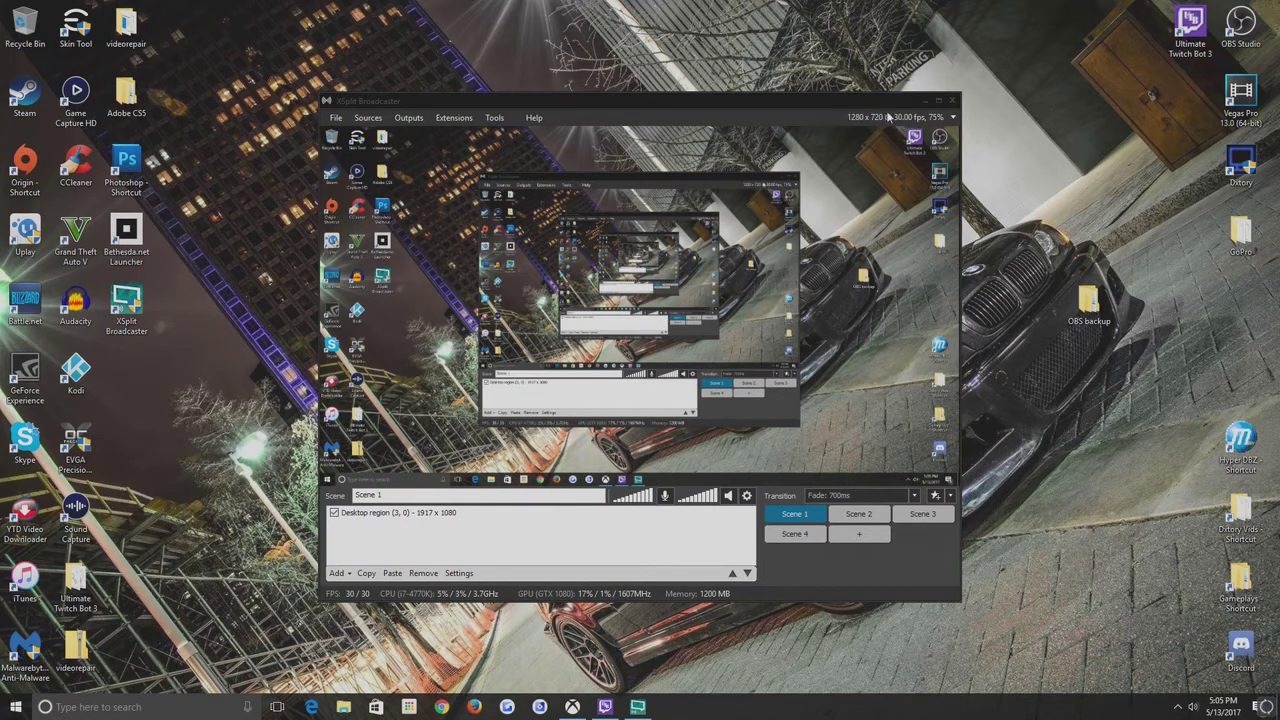
pyautogui.click(409, 117)
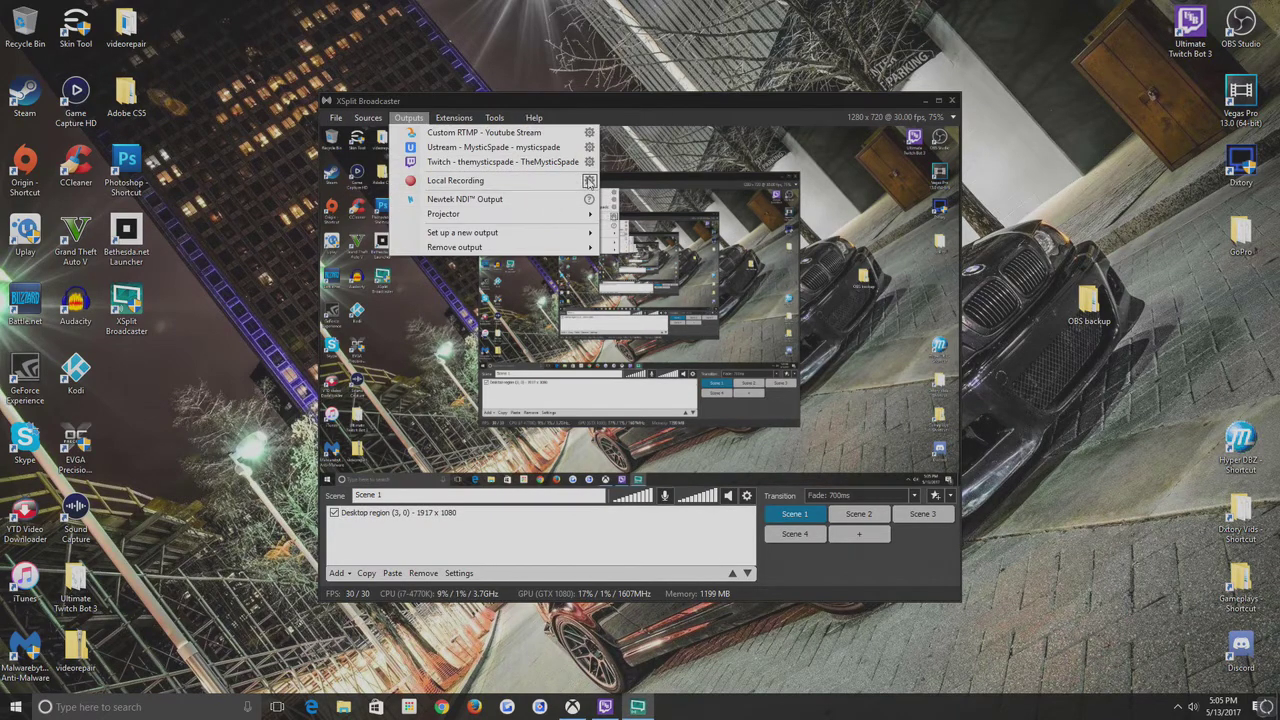
pyautogui.click(613, 205)
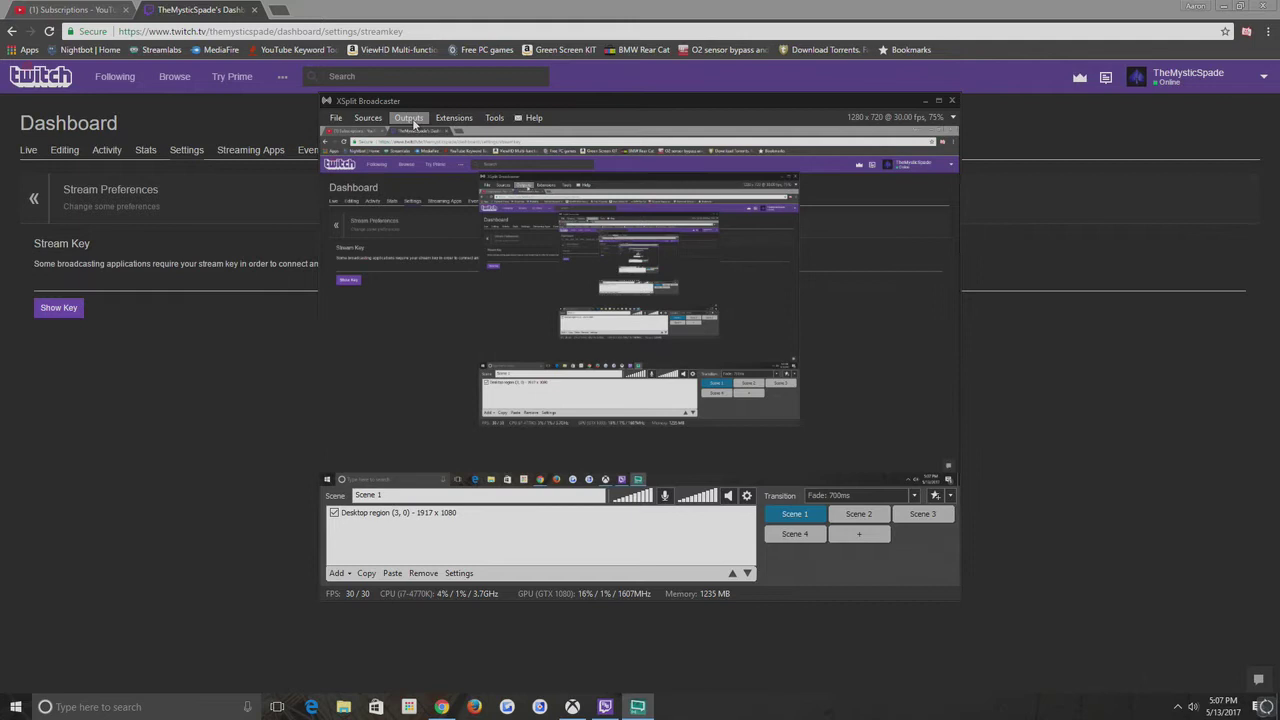
# Step: Go live on Twitch from the XSplit Outputs menu
pyautogui.click(413, 123)
pyautogui.click(440, 166)
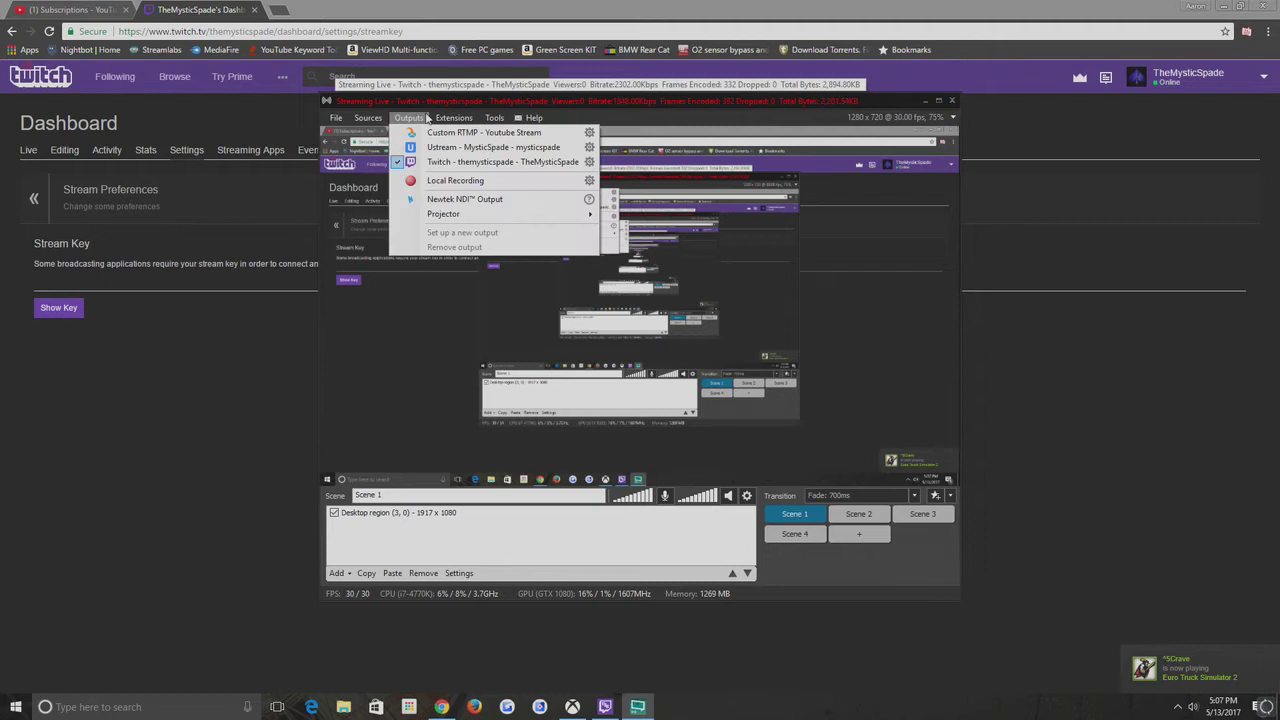
pyautogui.click(413, 121)
pyautogui.click(412, 118)
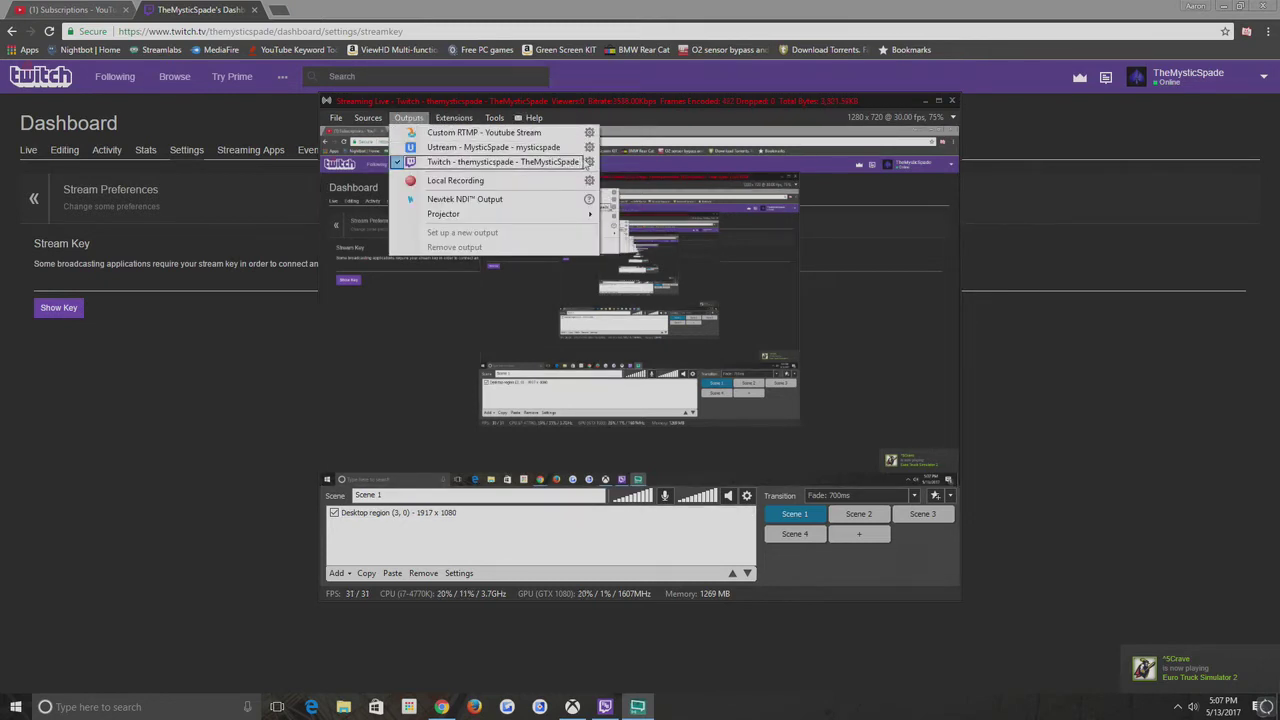
# Step: Reconfigure the live Twitch stream to 5000 kbps bitrate with the veryfast encoder preset
pyautogui.click(560, 162)
pyautogui.click(667, 336)
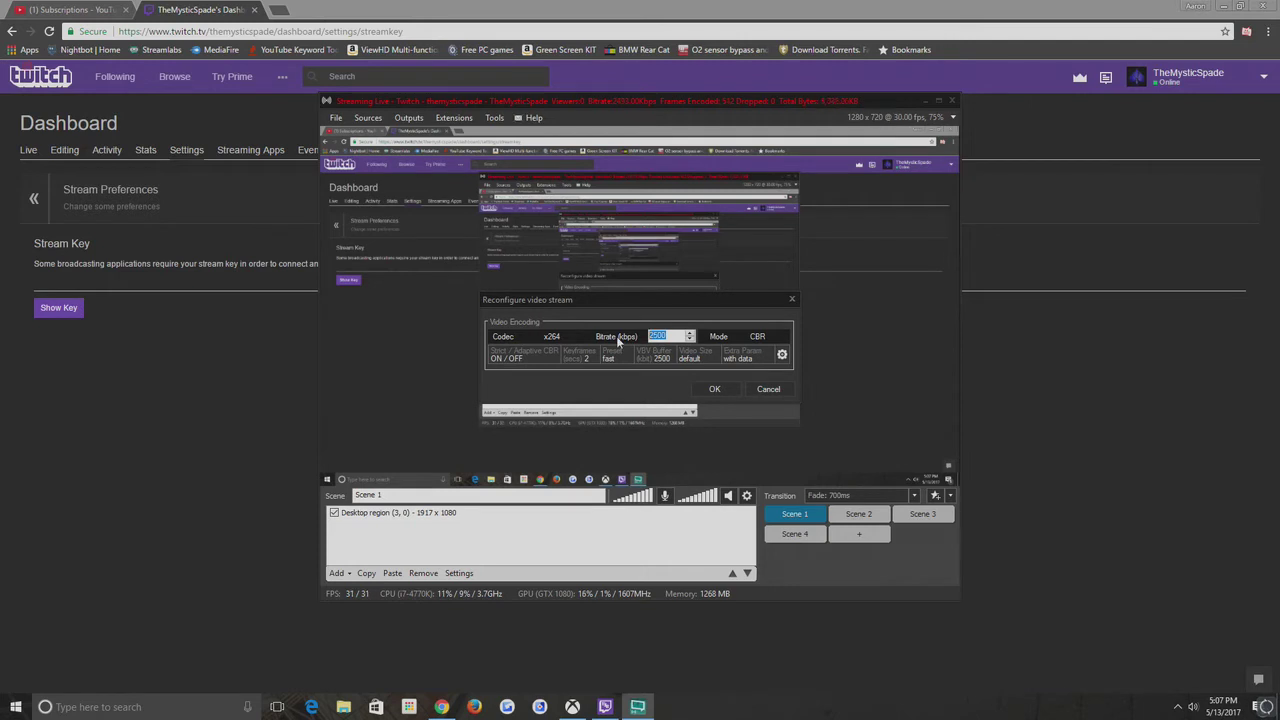
pyautogui.write('5000')
pyautogui.click(782, 356)
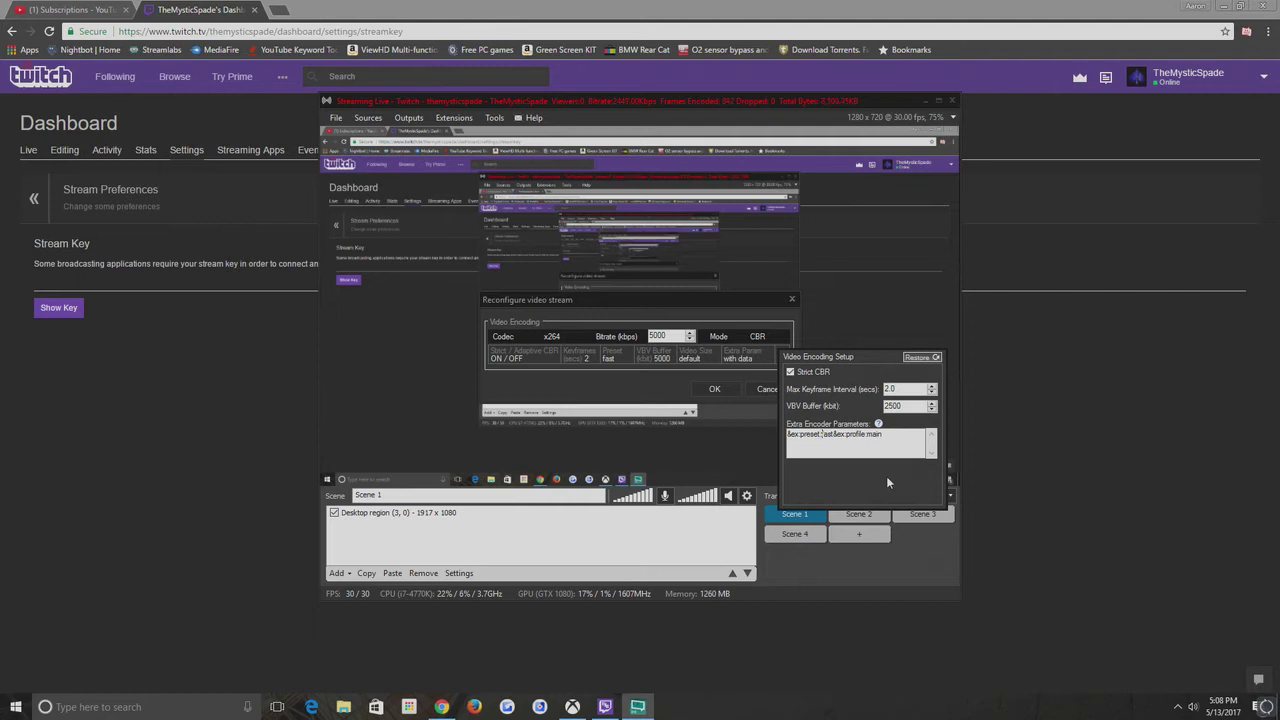
pyautogui.write('very')
pyautogui.click(662, 450)
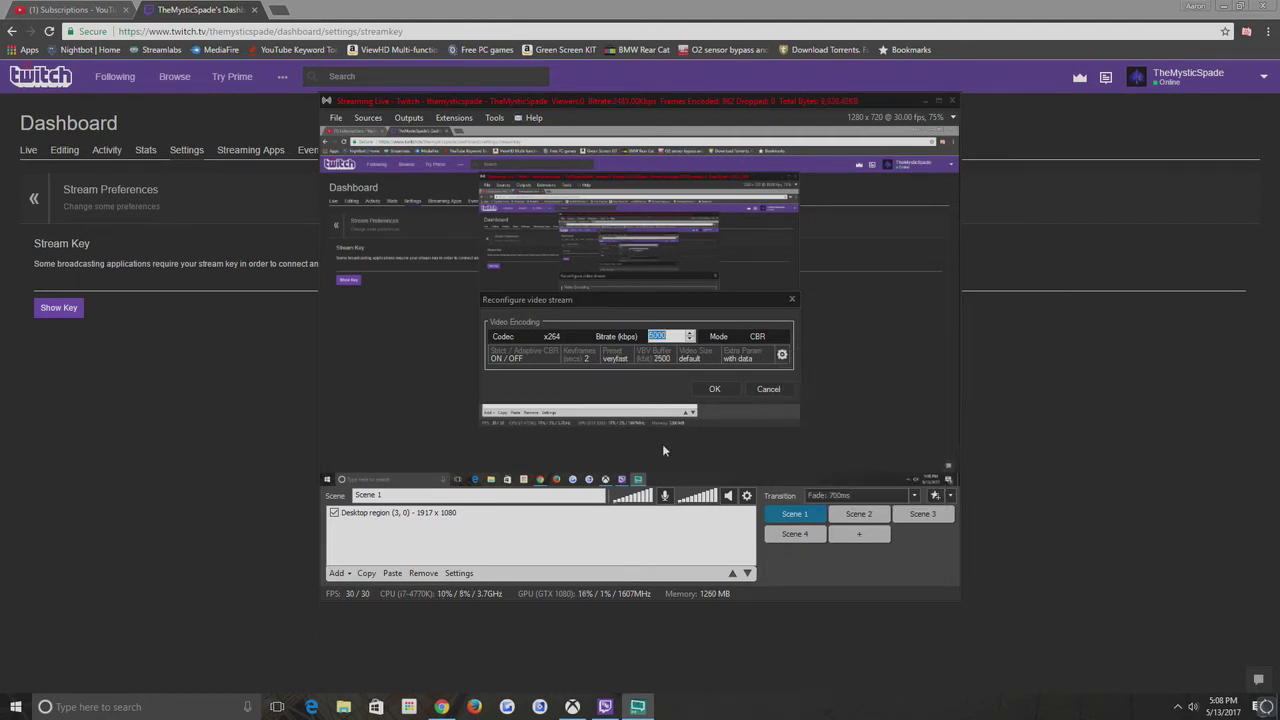
# Step: Apply the 5000 kbps veryfast encoding settings to the running Twitch stream
pyautogui.click(716, 388)
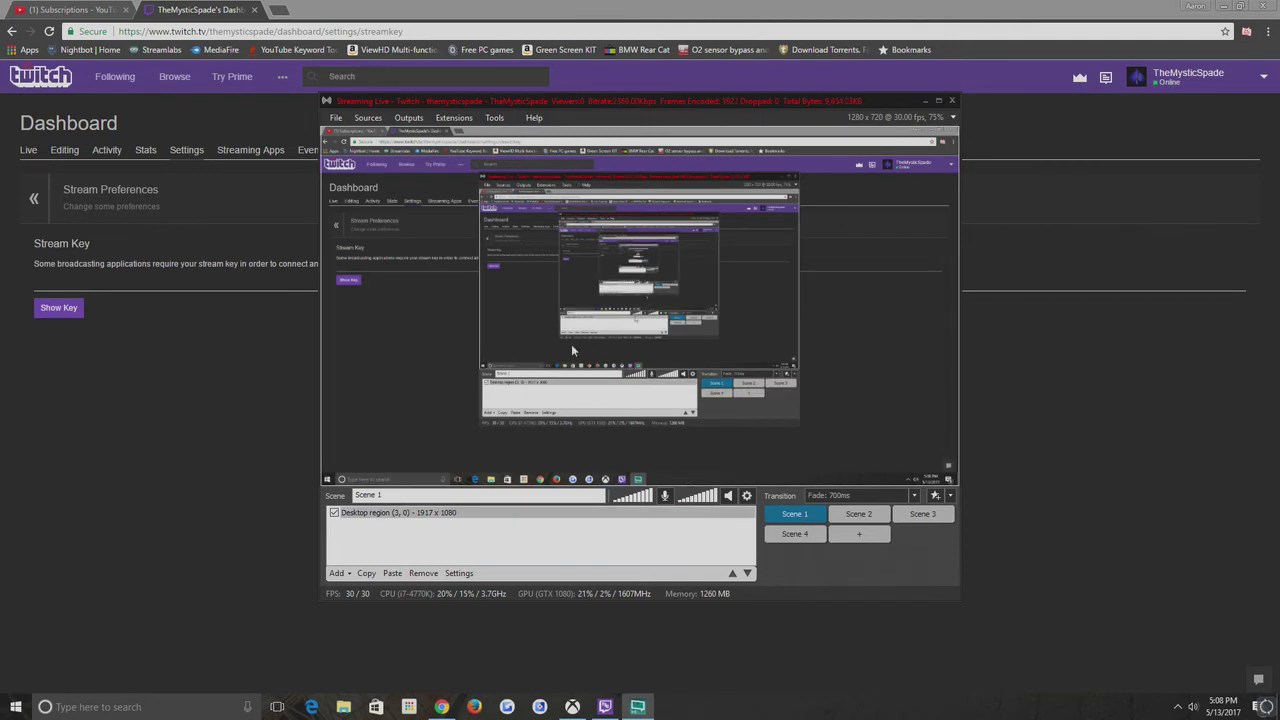